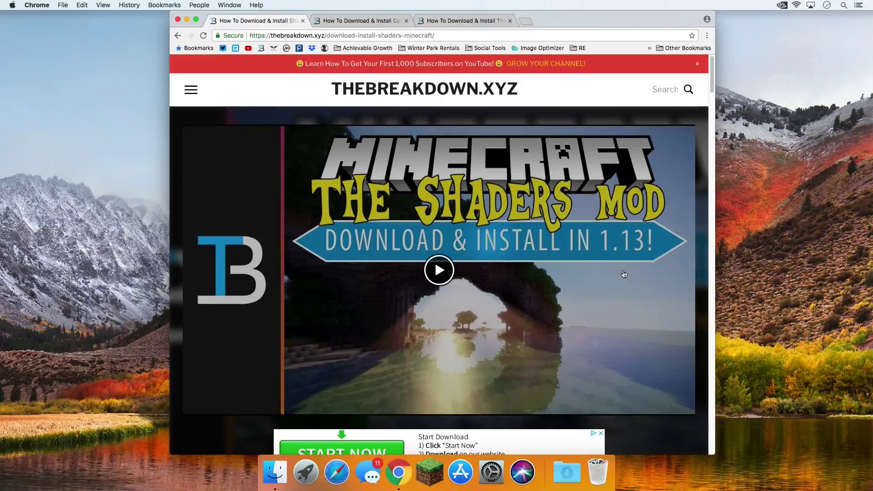
# Step: Open the Sildur's Shaders download page linked in the shaders installation article
pyautogui.scroll(-10, 531, 216)
pyautogui.scroll(3, 464, 199)
pyautogui.scroll(-15, 474, 198)
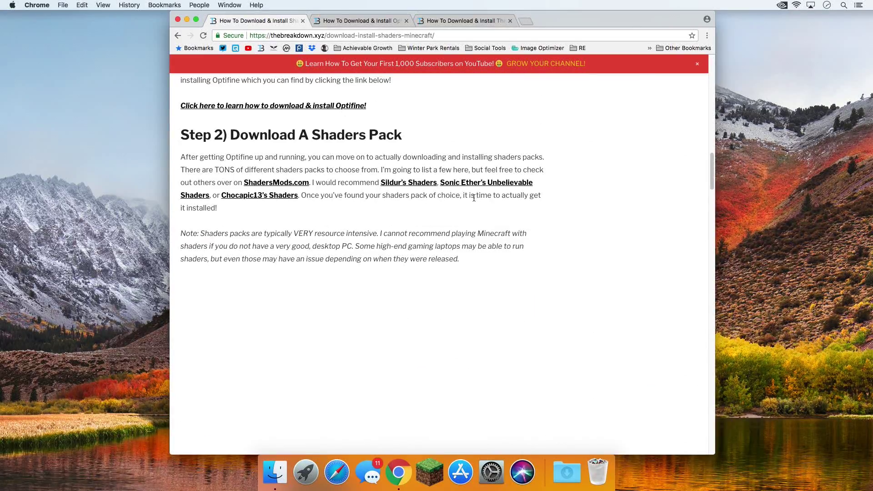
pyautogui.scroll(5, 474, 198)
pyautogui.scroll(-2, 474, 198)
pyautogui.scroll(7, 474, 199)
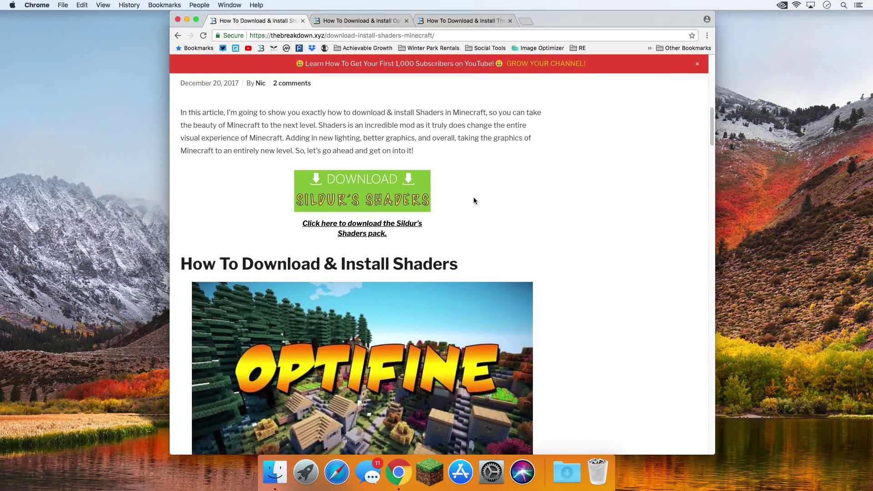
pyautogui.scroll(1, 473, 201)
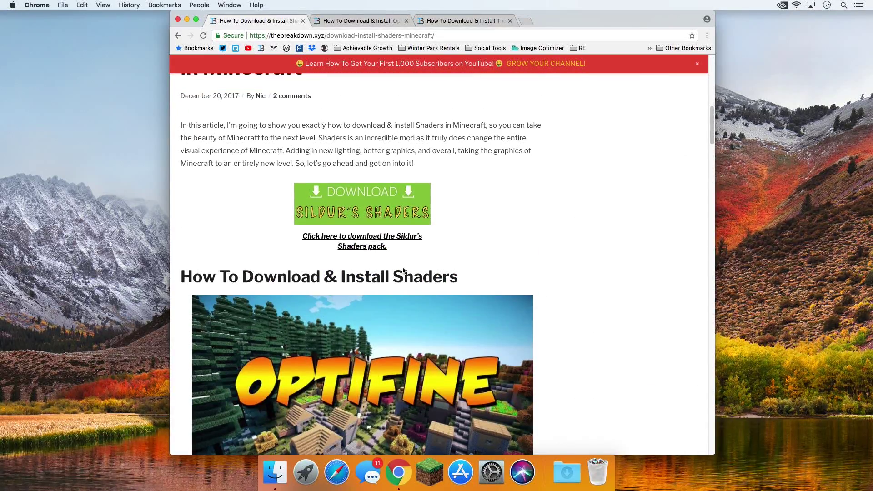
pyautogui.click(368, 207)
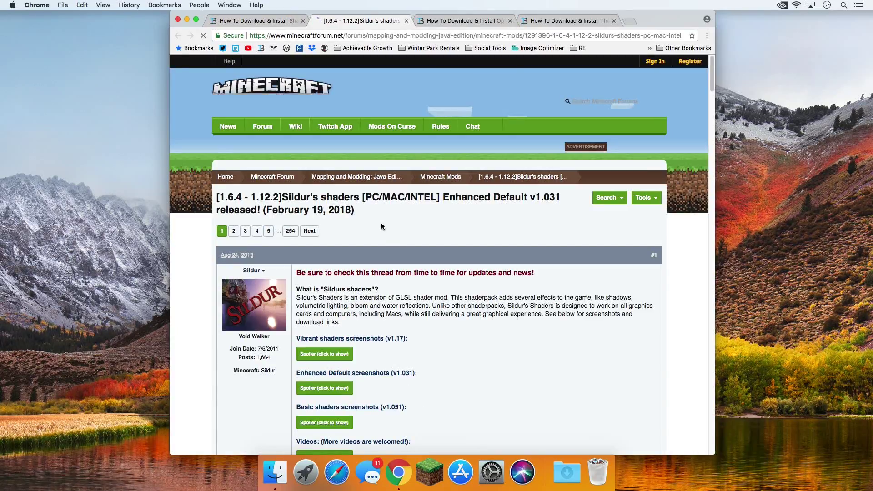
# Step: Choose Sildur's Vibrant shaders 1.17 Medium in the forum post and skip the AdF.ly ad to reach its MediaFire page
pyautogui.scroll(-3, 381, 219)
pyautogui.scroll(-5, 384, 208)
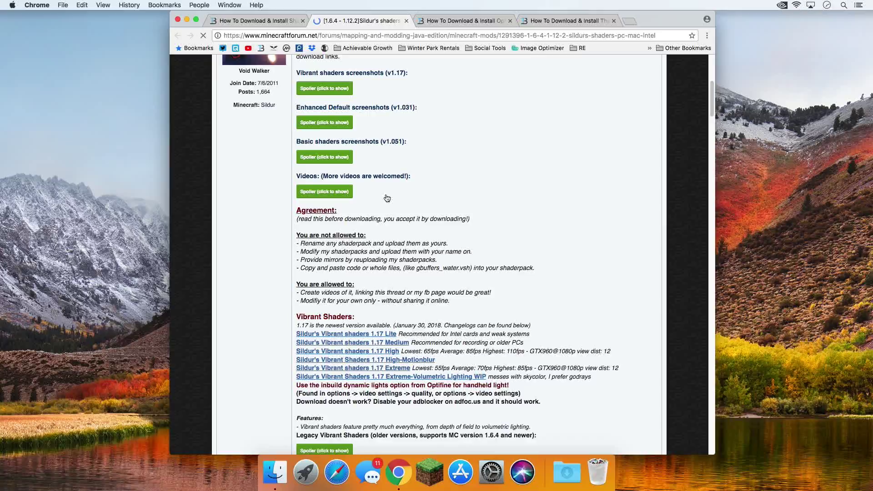
pyautogui.click(325, 142)
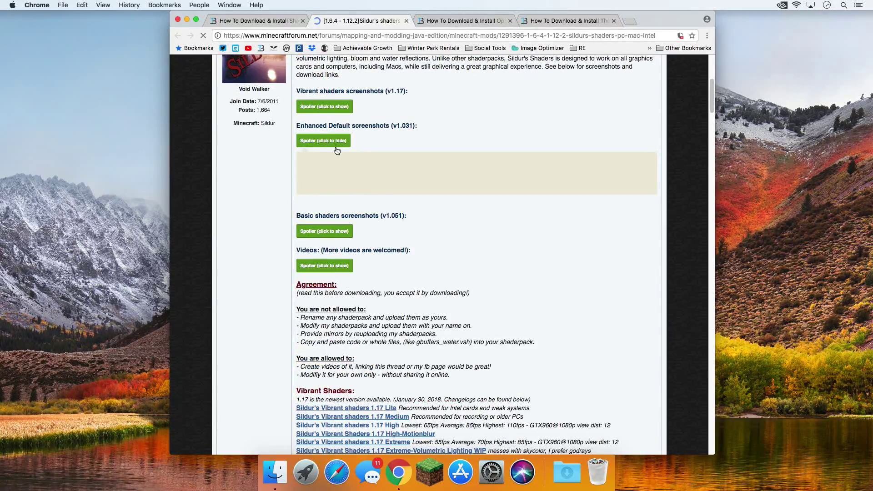
pyautogui.scroll(-5, 356, 178)
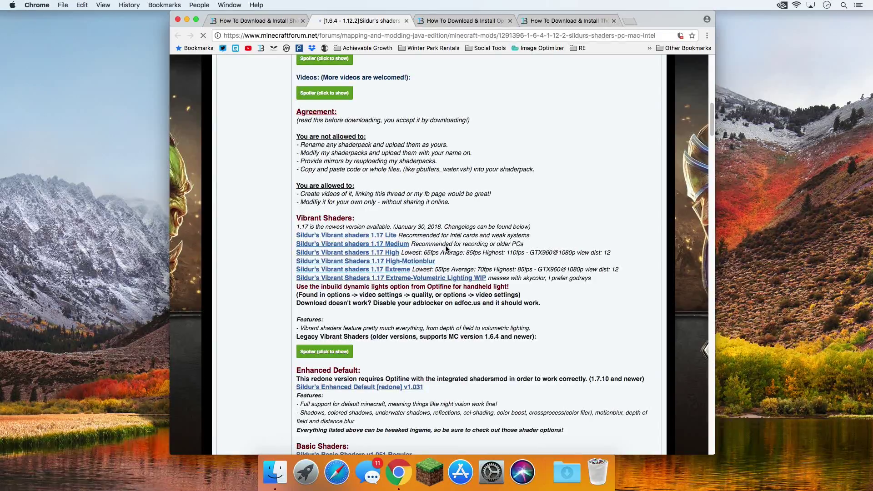
pyautogui.click(401, 245)
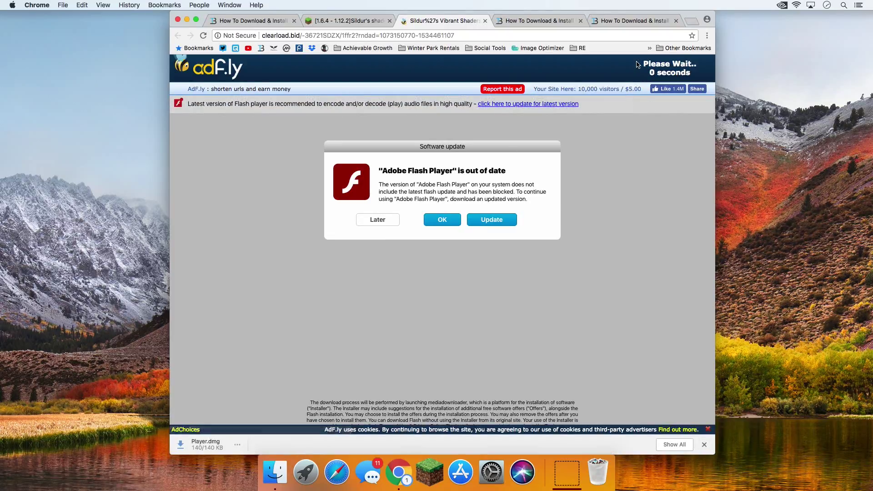
pyautogui.click(667, 69)
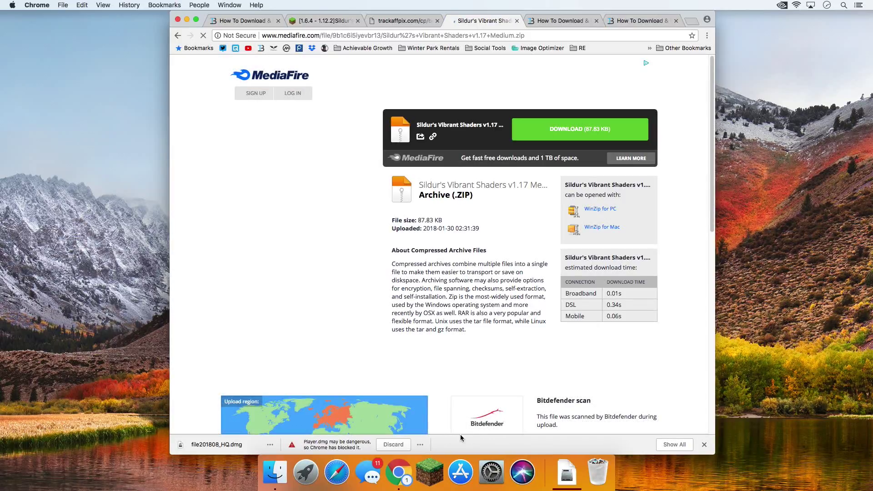
# Step: Discard the blocked Player.dmg download and remove the unwanted file201808_HQ.dmg from the Downloads folder
pyautogui.click(403, 444)
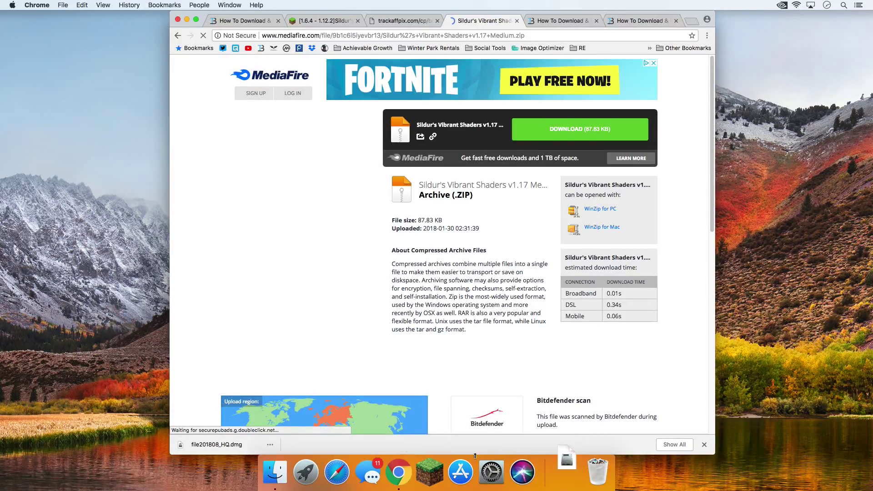
pyautogui.click(563, 475)
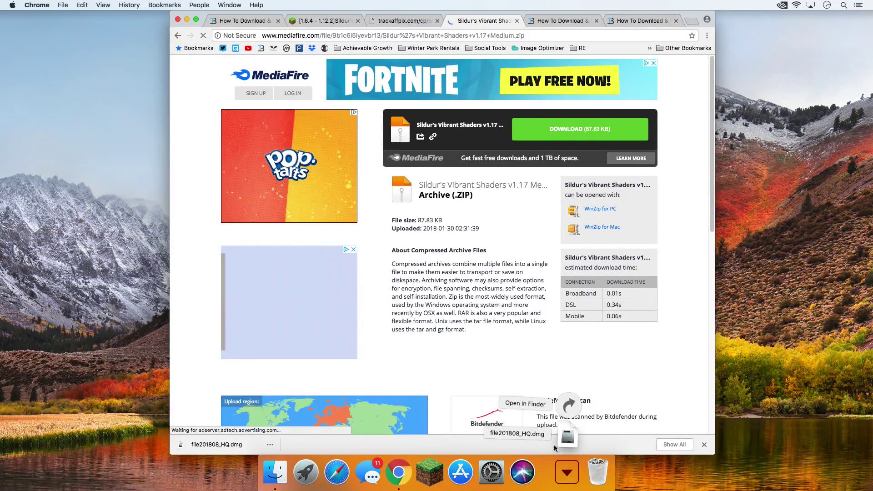
pyautogui.click(576, 442)
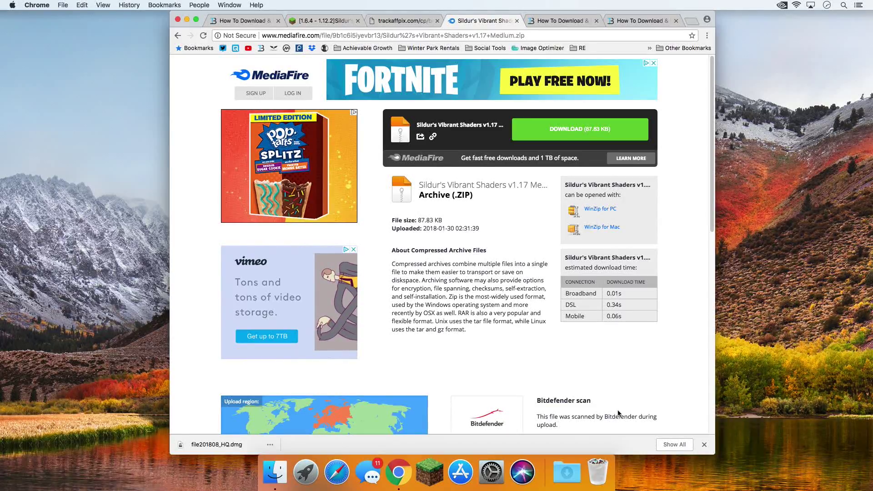
# Step: Download the Sildur's Vibrant Shaders v1.17 Medium zip from MediaFire, closing the advertising pop-up window
pyautogui.click(467, 123)
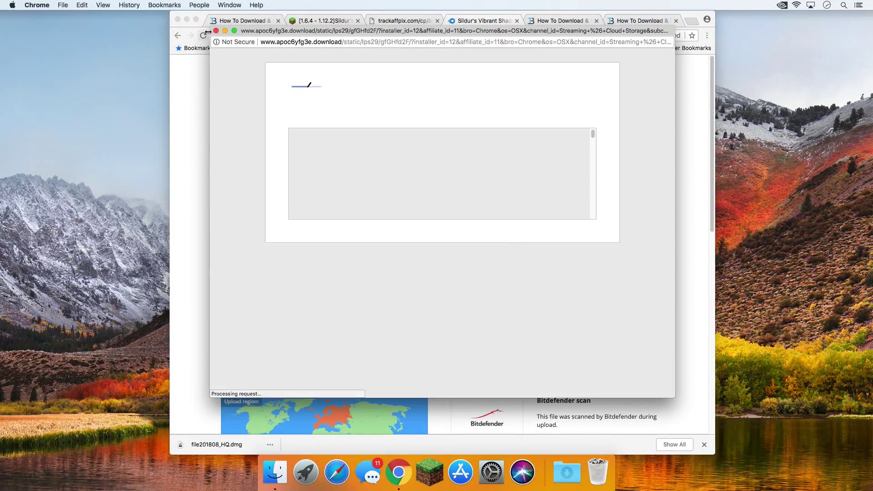
pyautogui.click(217, 34)
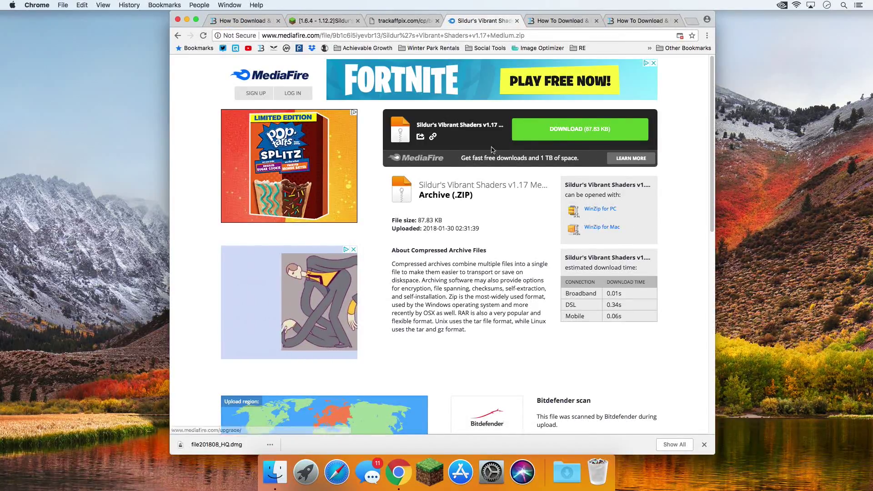
pyautogui.click(585, 136)
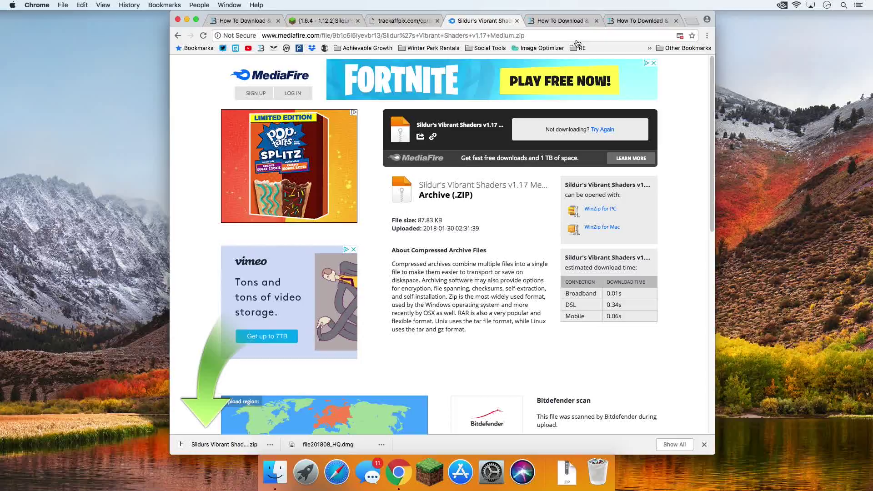
# Step: Switch to the OptiFine installation article and open the OptiFine downloads page from its download link
pyautogui.click(558, 21)
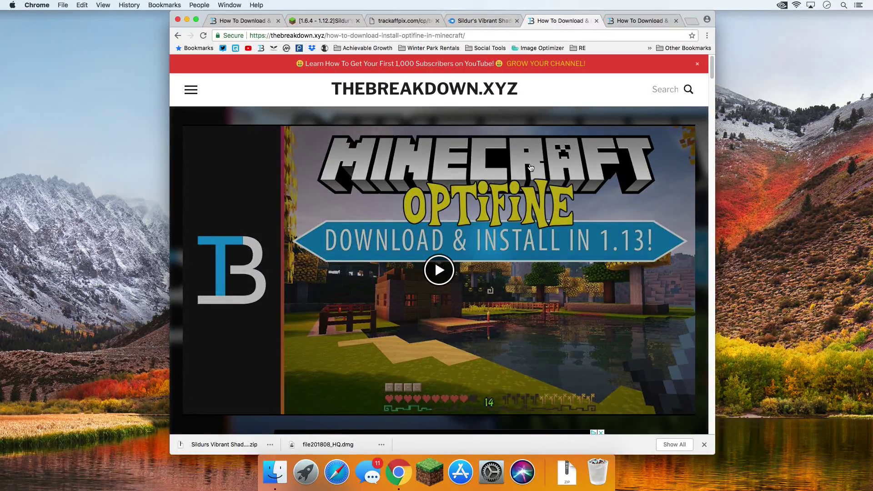
pyautogui.scroll(-10, 455, 167)
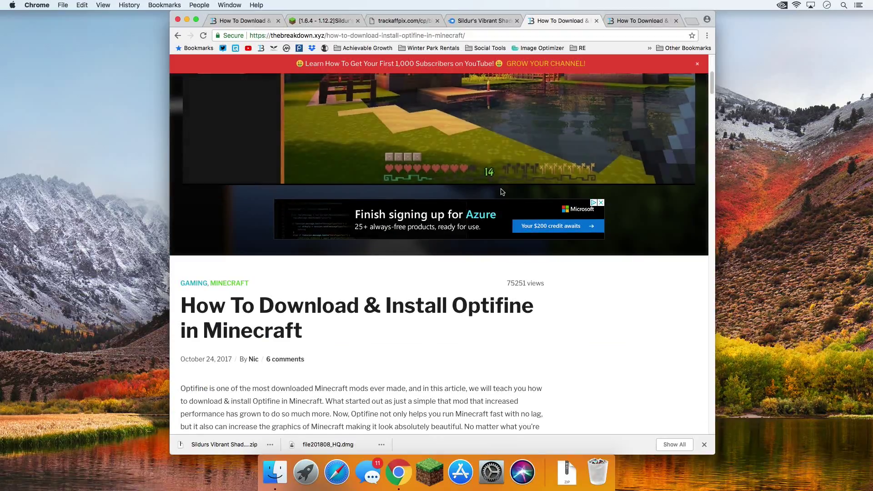
pyautogui.scroll(-3, 455, 166)
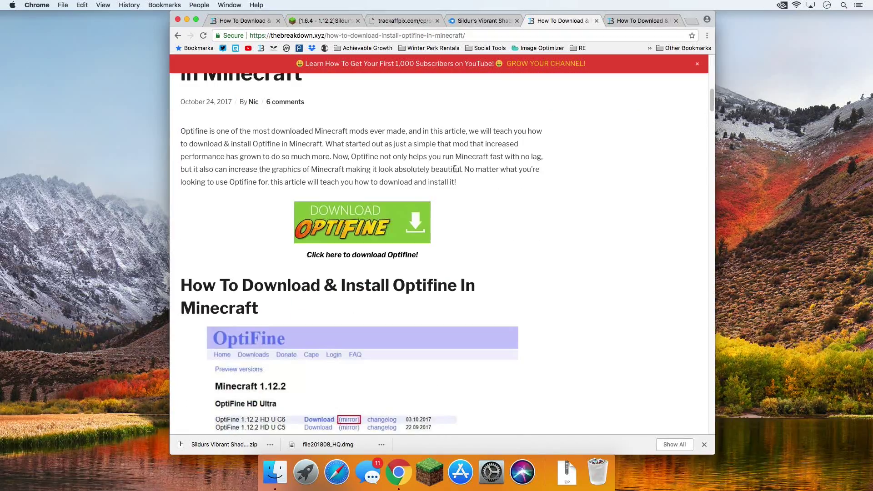
pyautogui.click(335, 228)
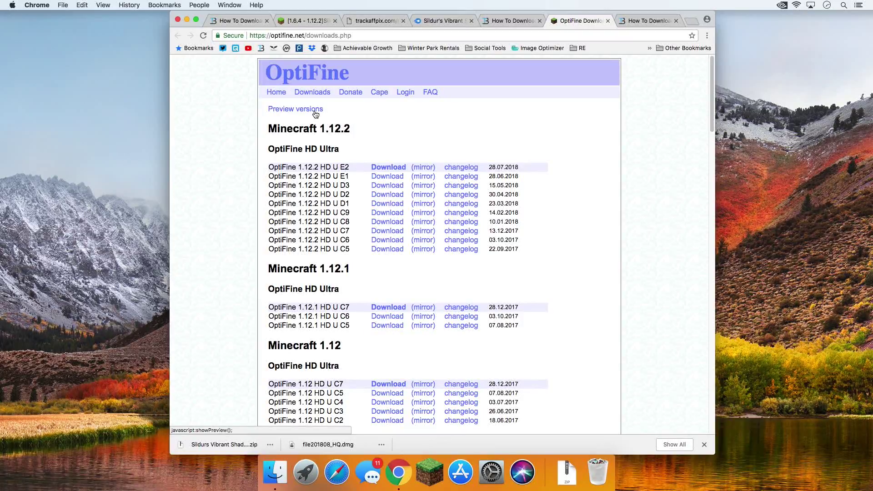
pyautogui.moveTo(269, 128); pyautogui.dragTo(358, 135)
pyautogui.click(359, 135)
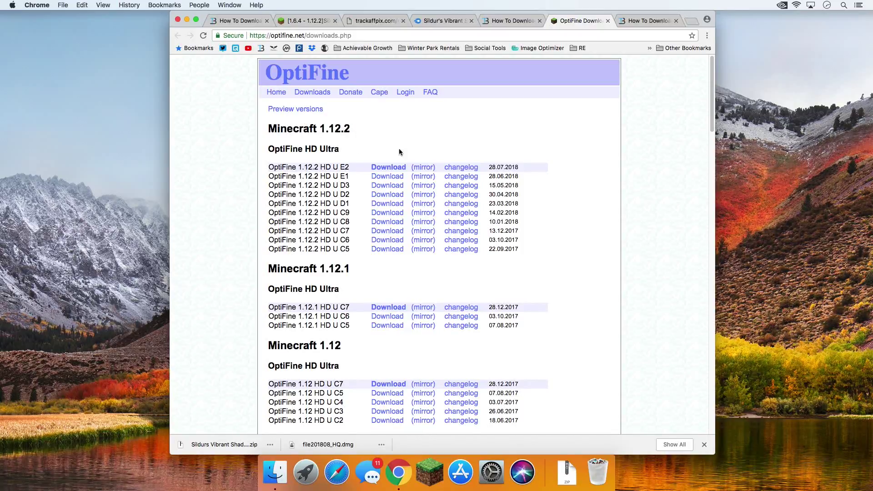
pyautogui.moveTo(272, 167); pyautogui.dragTo(350, 177)
pyautogui.click(350, 176)
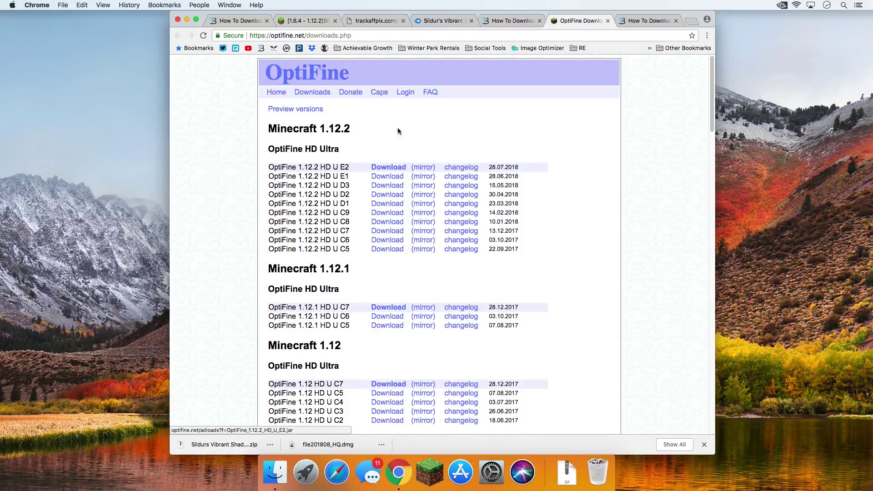
# Step: Download preview_OptiFine_1.13_HD_U_E3_alpha8.jar from the preview versions and keep the file despite the browser's warning
pyautogui.click(283, 112)
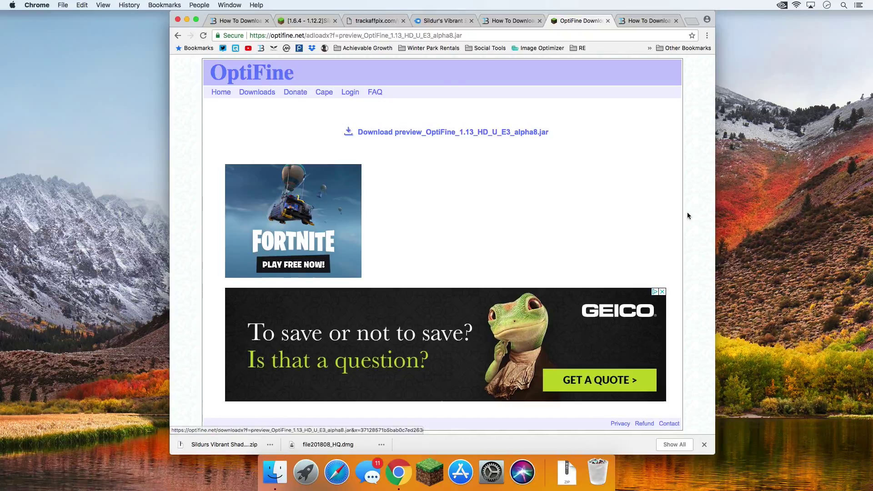
pyautogui.click(389, 133)
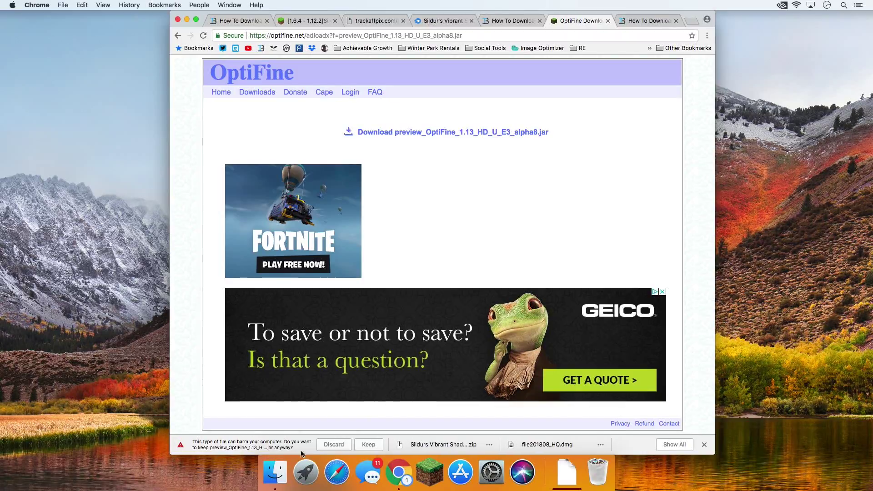
pyautogui.click(368, 445)
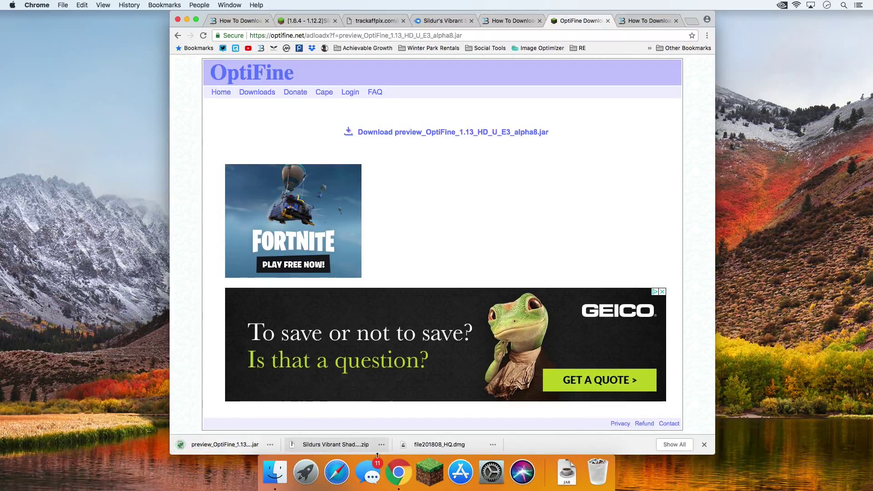
# Step: Minimize the browser window and try to open the OptiFine jar from the Downloads folder, dismissing the security alert
pyautogui.click(187, 19)
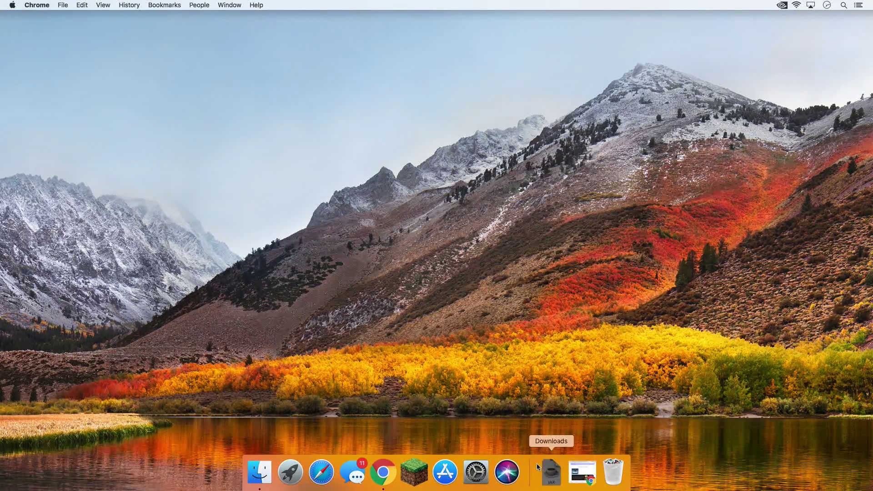
pyautogui.click(550, 469)
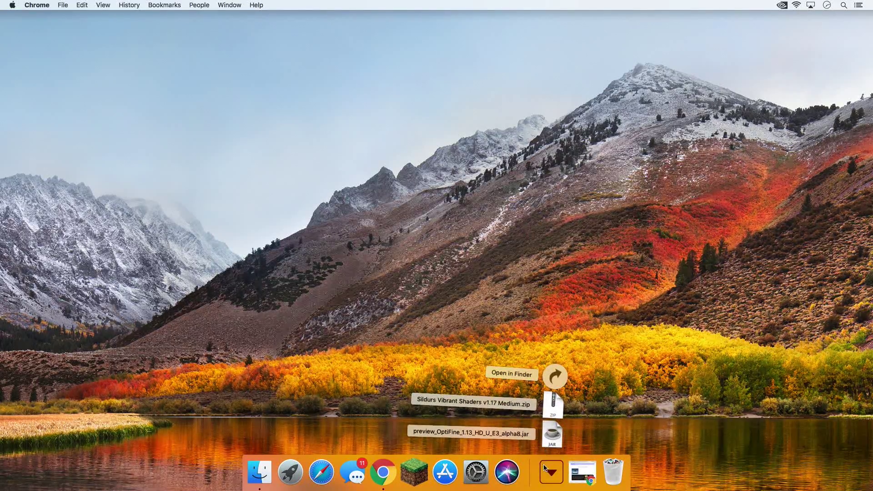
pyautogui.click(544, 467)
pyautogui.click(544, 468)
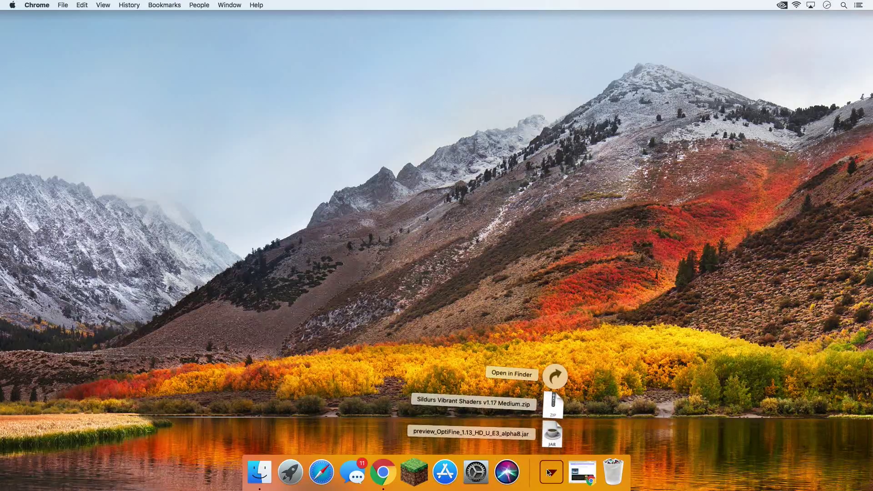
pyautogui.click(550, 442)
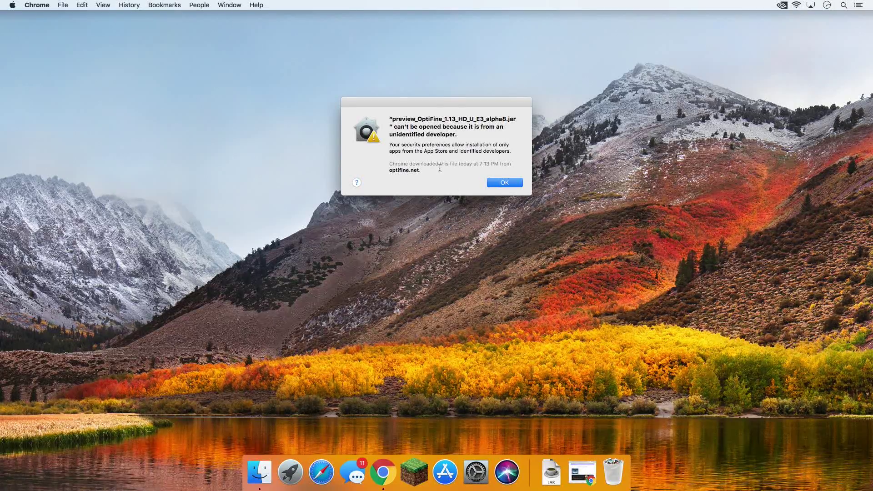
pyautogui.click(514, 185)
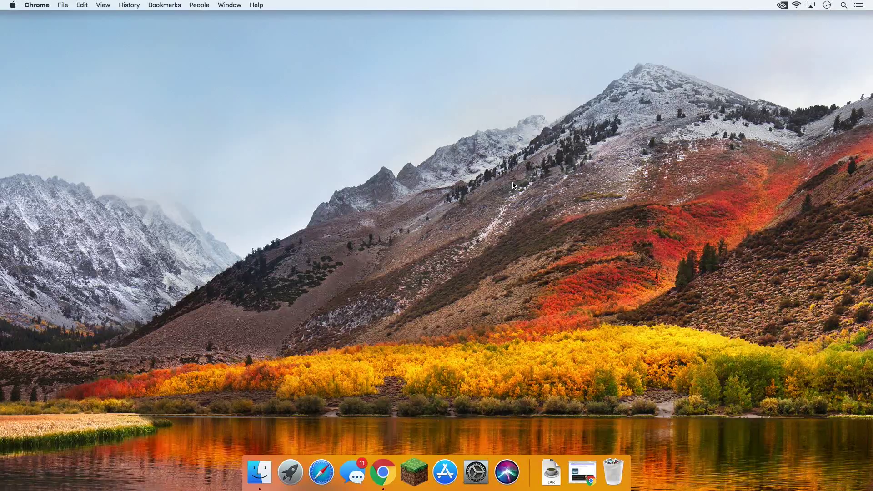
# Step: In System Preferences, allow the blocked OptiFine jar to open anyway under Security & Privacy and launch its installer
pyautogui.press('super+space')
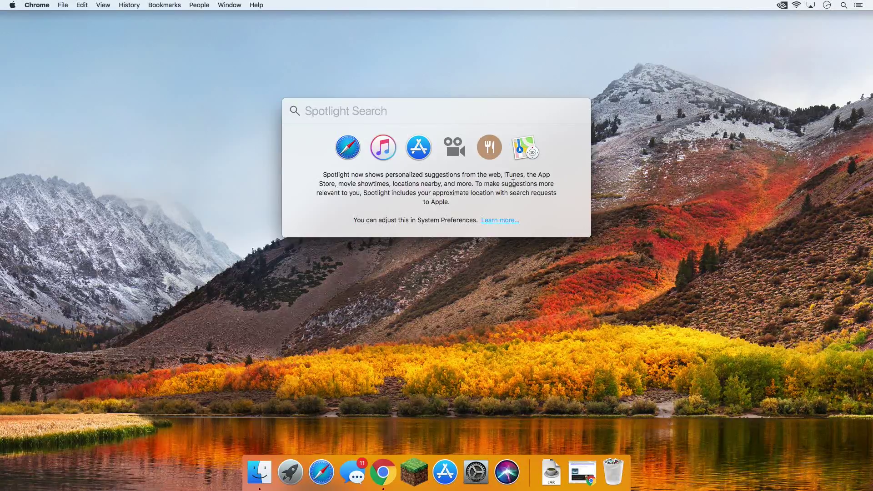
pyautogui.write('syst')
pyautogui.press('Return')
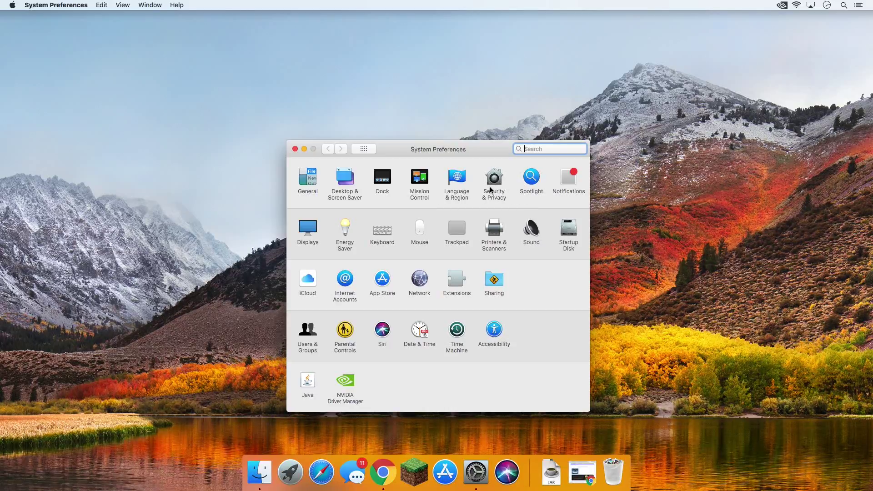
pyautogui.click(491, 189)
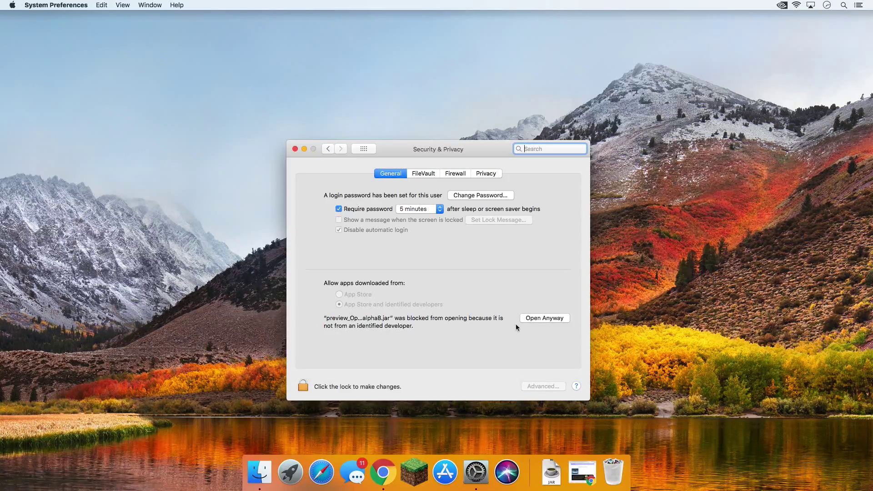
pyautogui.click(541, 318)
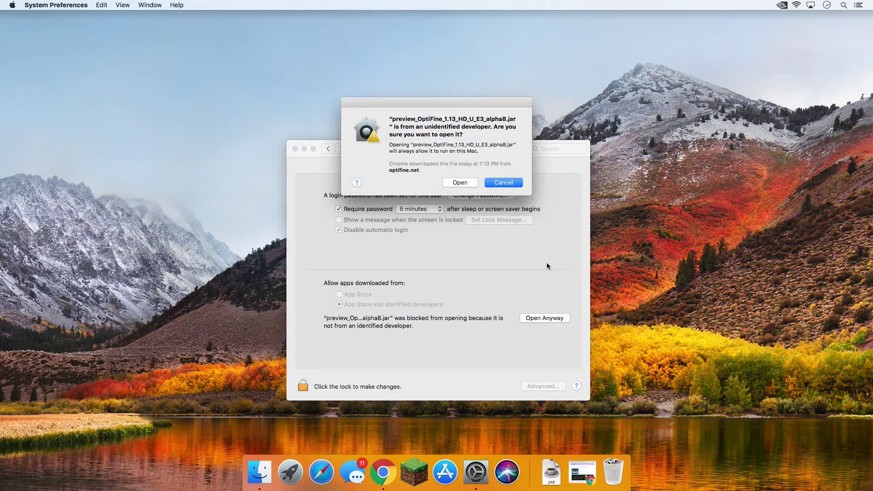
pyautogui.click(460, 183)
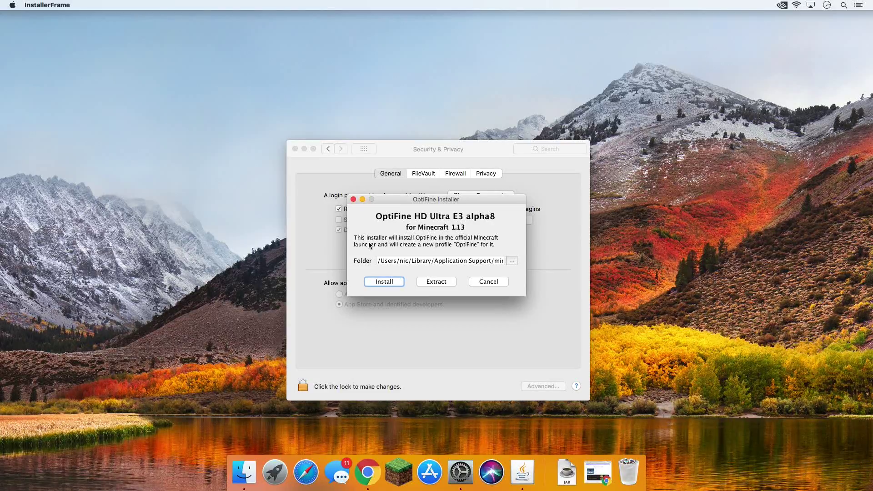
# Step: Look over the Java SE Development Kit installation article in Chrome and minimize the browser window
pyautogui.click(367, 472)
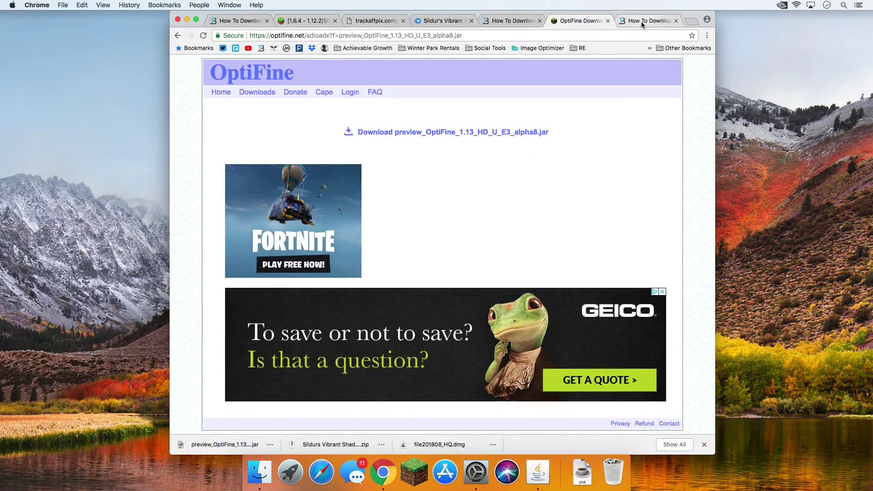
pyautogui.click(641, 21)
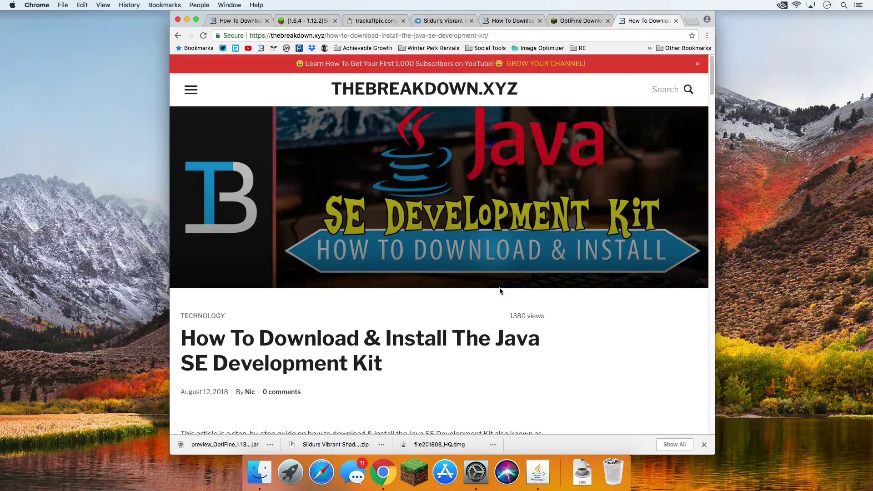
pyautogui.scroll(-5, 499, 292)
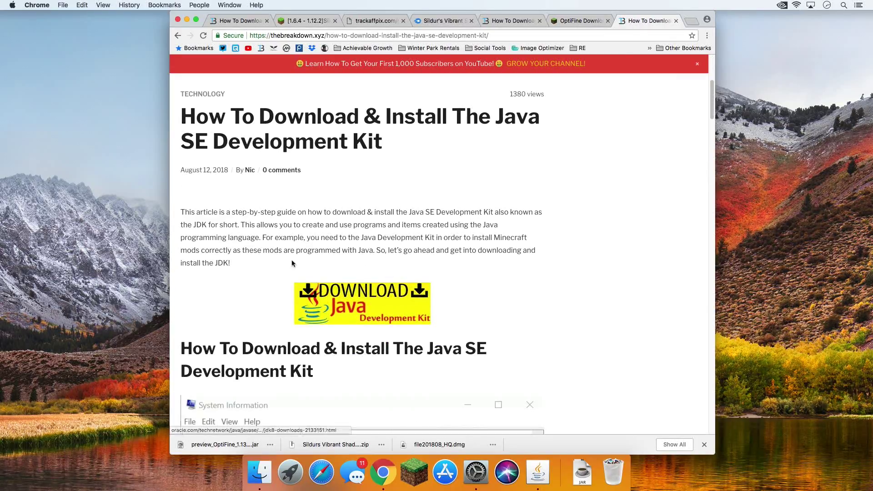
pyautogui.scroll(-8, 377, 259)
pyautogui.scroll(13, 373, 251)
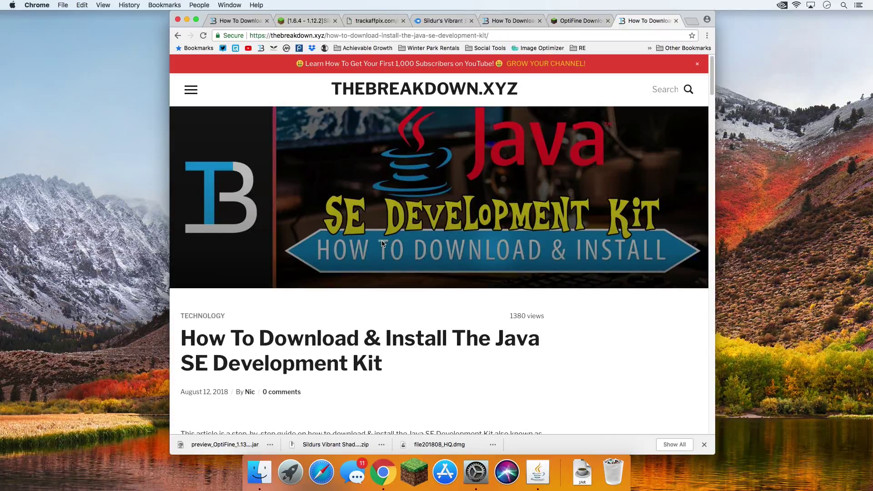
pyautogui.click(187, 19)
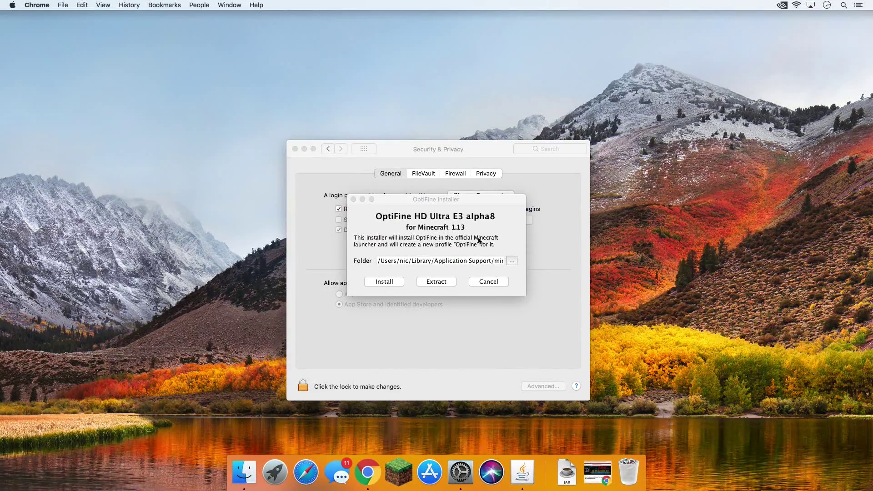
# Step: Install OptiFine into the preset Minecraft folder and switch to the Minecraft Launcher, closing System Preferences
pyautogui.click(372, 283)
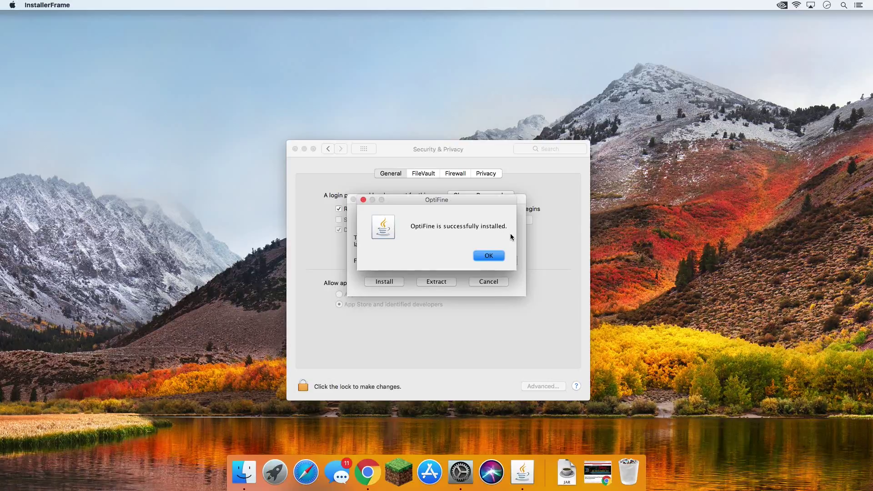
pyautogui.click(498, 256)
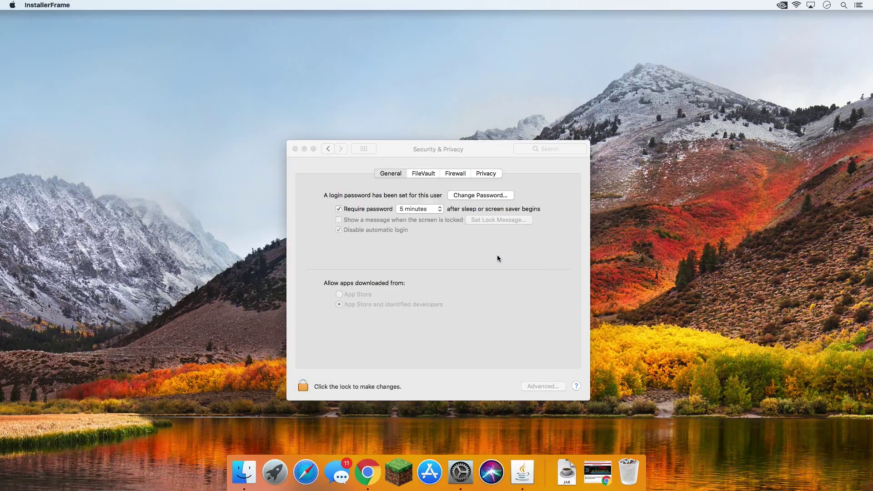
pyautogui.click(404, 485)
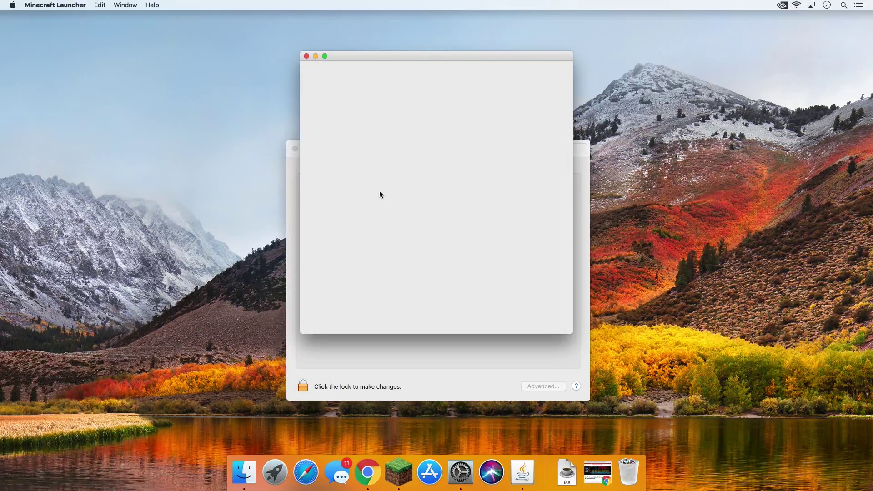
pyautogui.click(296, 149)
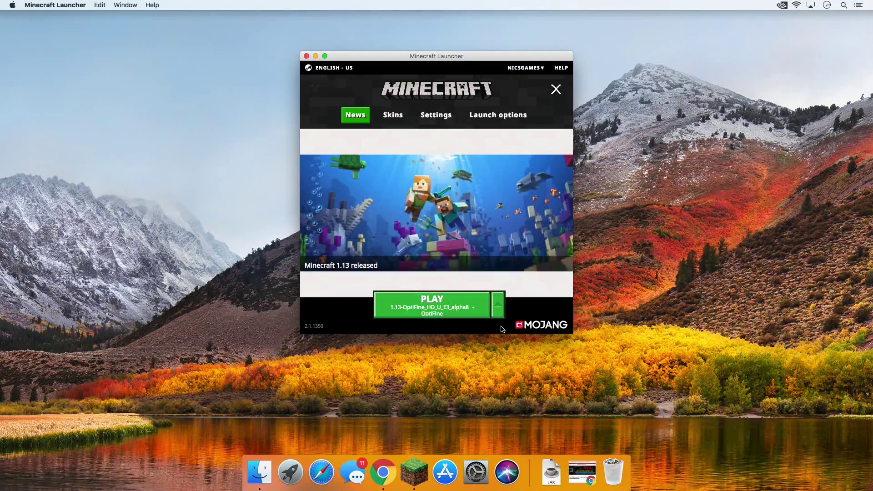
# Step: In the launch options, choose release 1.13-OptiFine_HD_U_E3_alpha8 as the OptiFine profile's version and save the profile
pyautogui.click(500, 308)
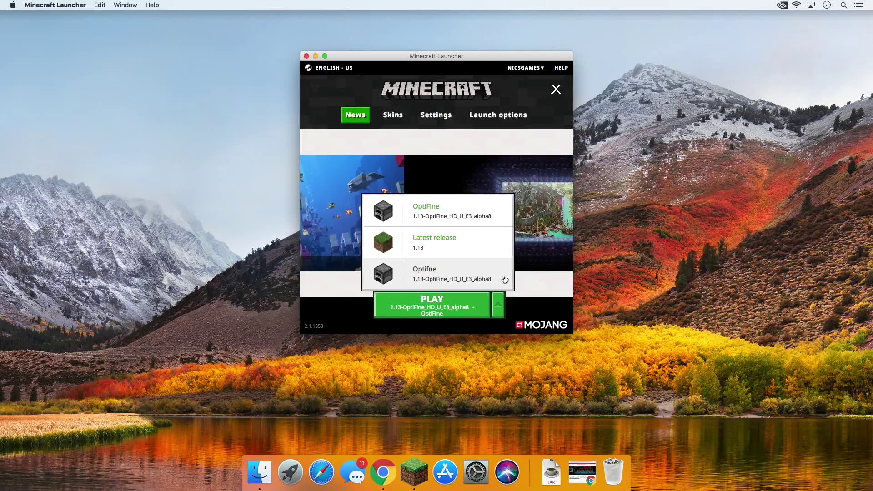
pyautogui.click(500, 115)
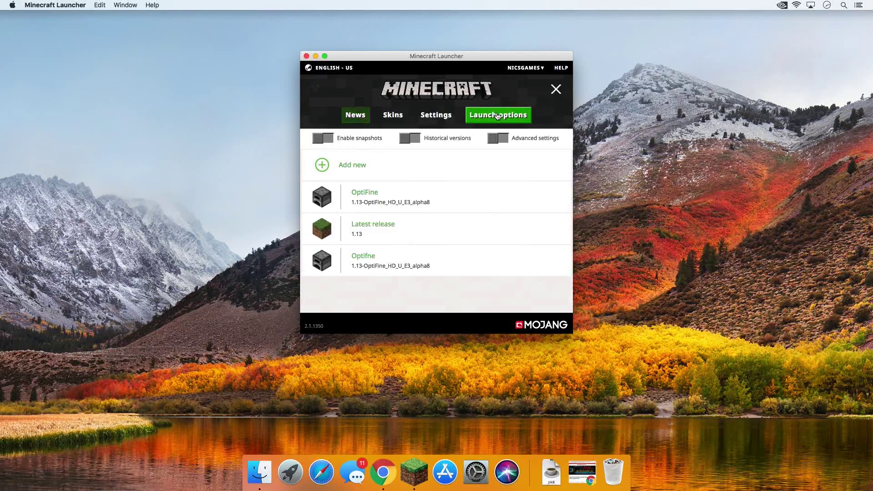
pyautogui.click(388, 208)
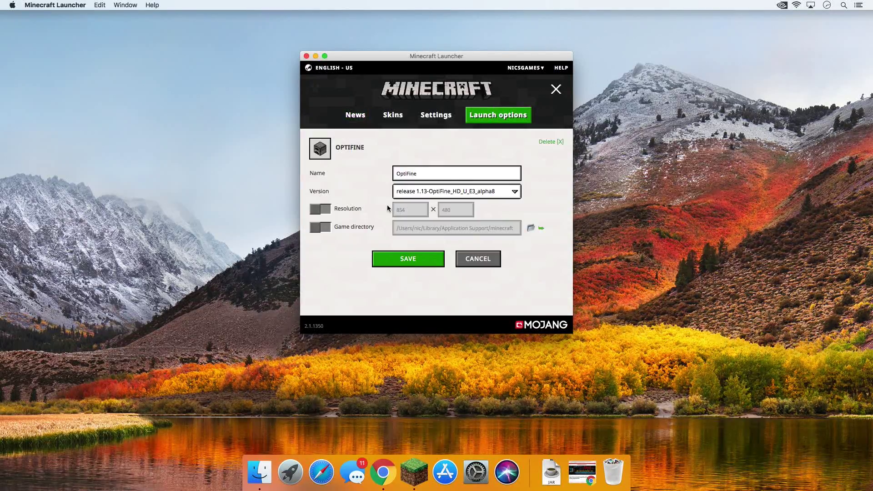
pyautogui.click(427, 190)
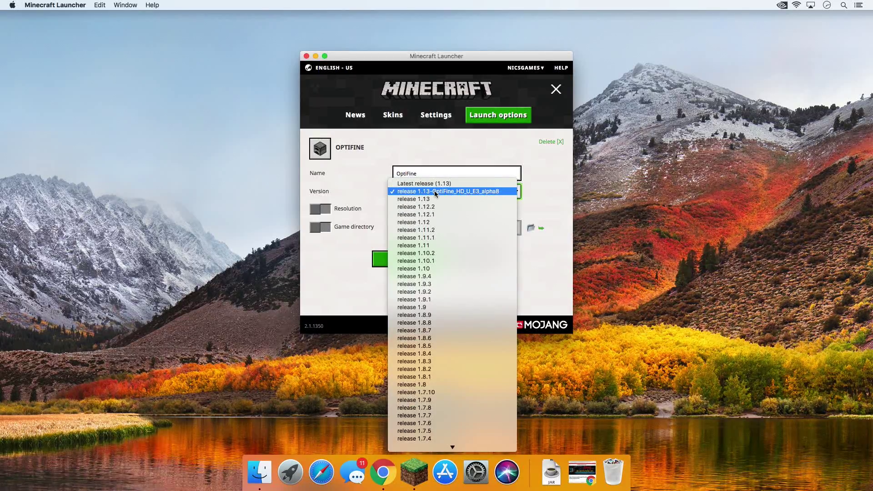
pyautogui.click(434, 193)
pyautogui.click(400, 257)
# Step: Select the OptiFine profile with version 1.13-OptiFine_HD_U_E3_alpha8 and launch Minecraft with it
pyautogui.click(351, 114)
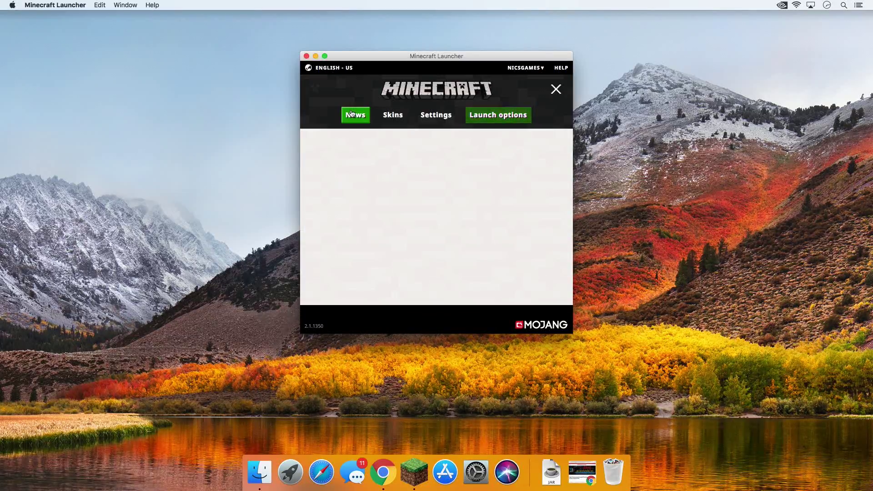
pyautogui.click(498, 305)
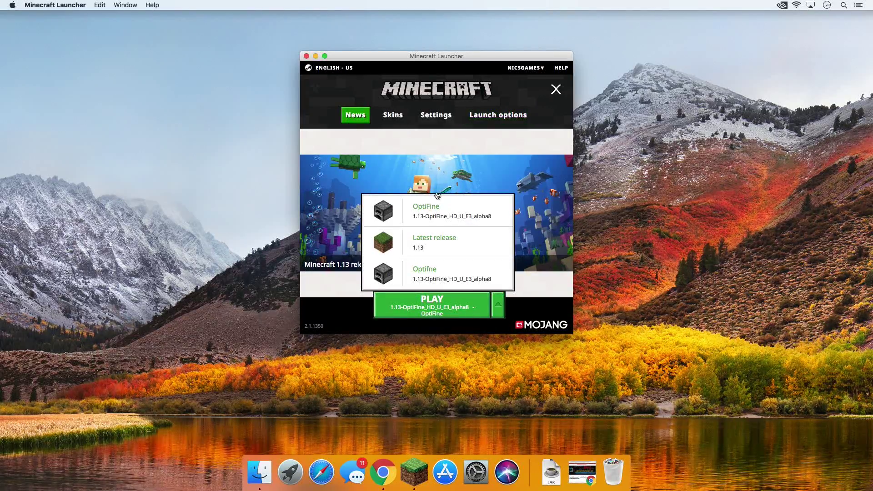
pyautogui.click(424, 220)
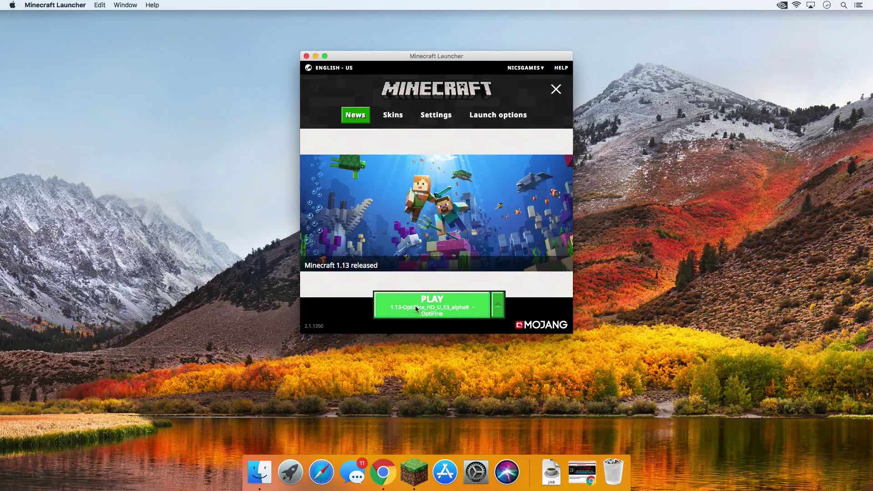
pyautogui.click(416, 309)
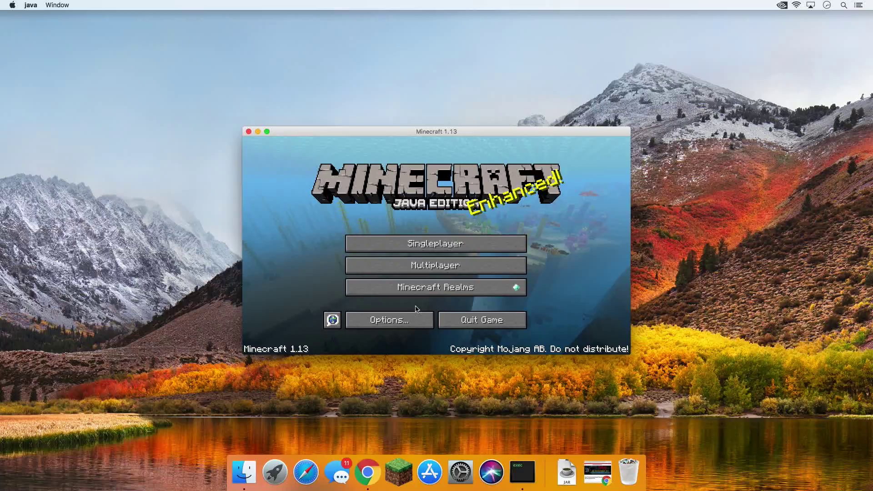
# Step: Go to the Shaders page of the game's video settings and open the shaders folder in Finder
pyautogui.click(402, 318)
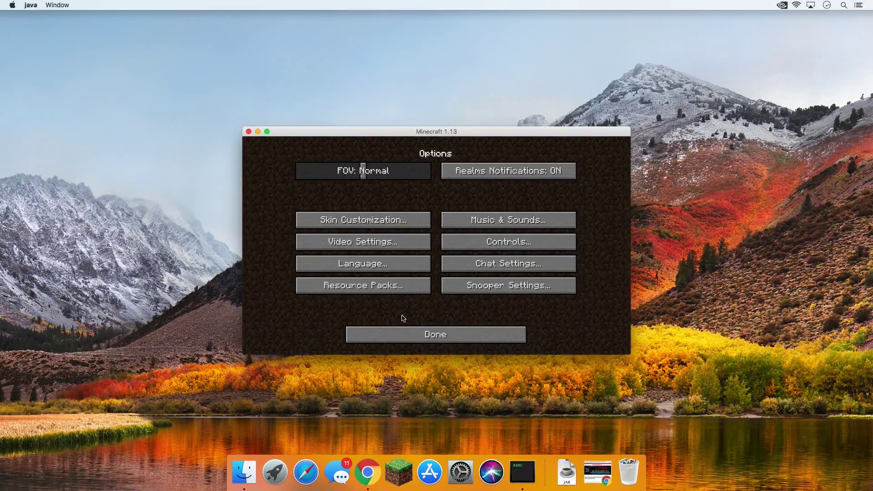
pyautogui.click(365, 246)
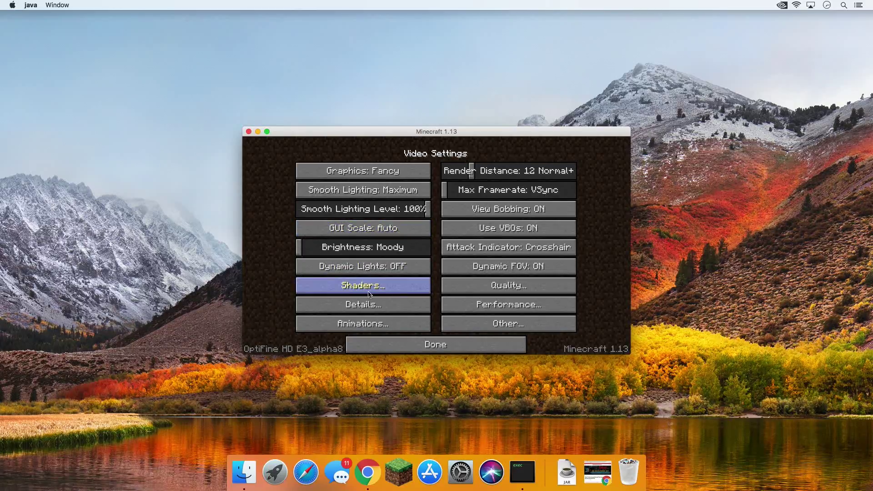
pyautogui.click(392, 291)
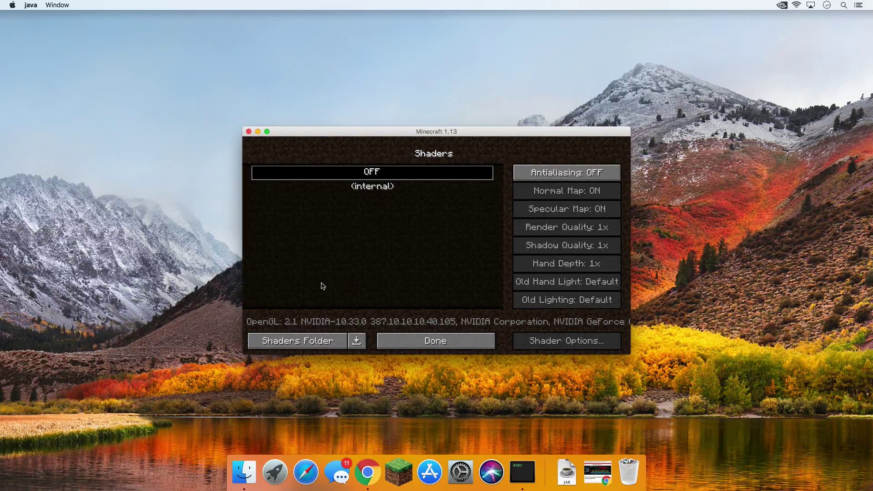
pyautogui.click(297, 341)
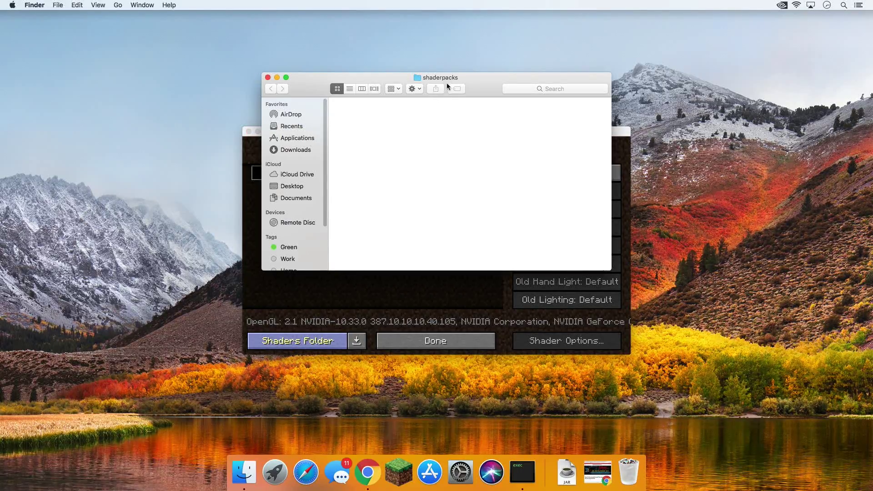
# Step: Move Sildurs Vibrant Shaders v1.17 Medium.zip from Downloads into the shaderpacks folder and return to the game
pyautogui.click(567, 472)
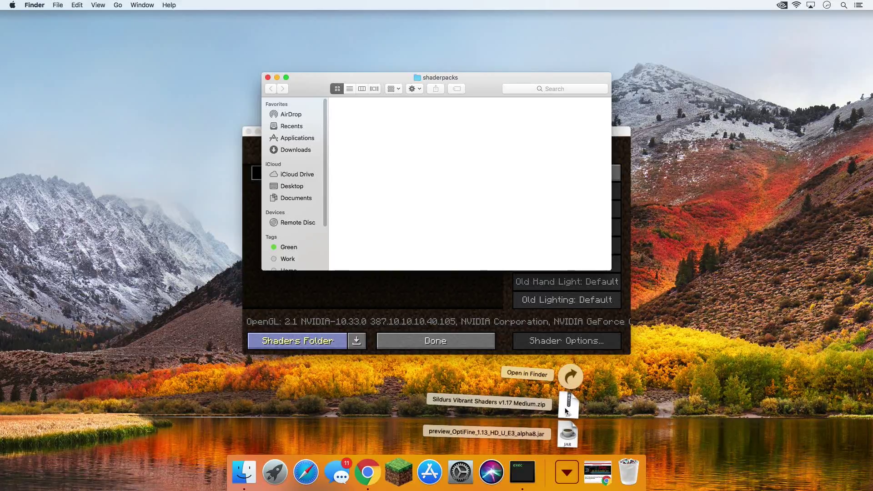
pyautogui.moveTo(565, 408); pyautogui.dragTo(393, 168)
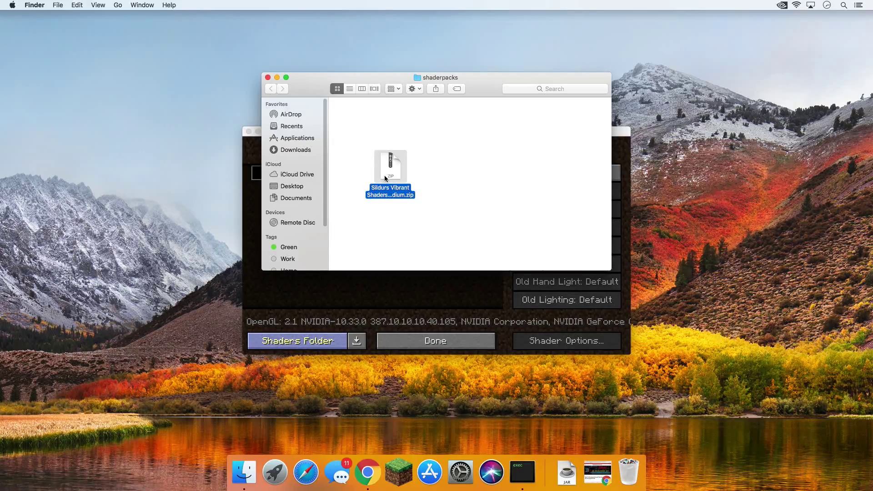
pyautogui.click(268, 78)
pyautogui.click(382, 253)
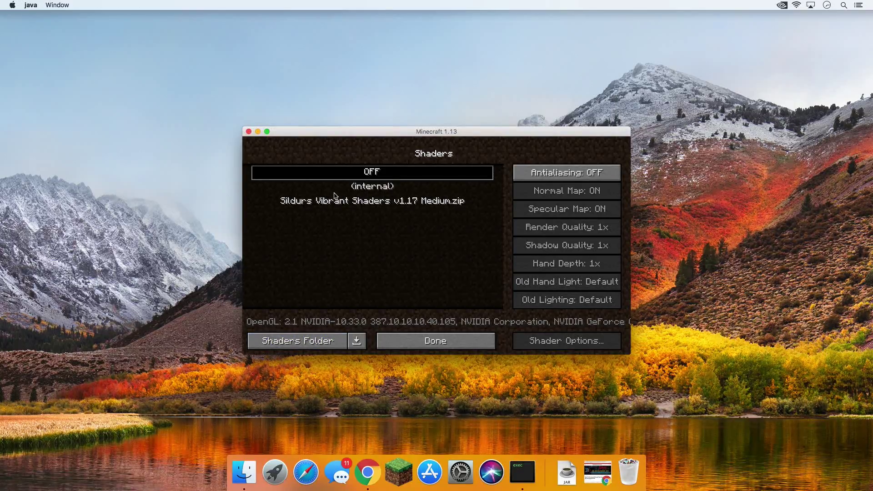
# Step: Reload the shader list, activate Sildurs Vibrant Shaders v1.17 Medium.zip and return to the title screen
pyautogui.click(434, 340)
pyautogui.click(395, 293)
pyautogui.click(385, 201)
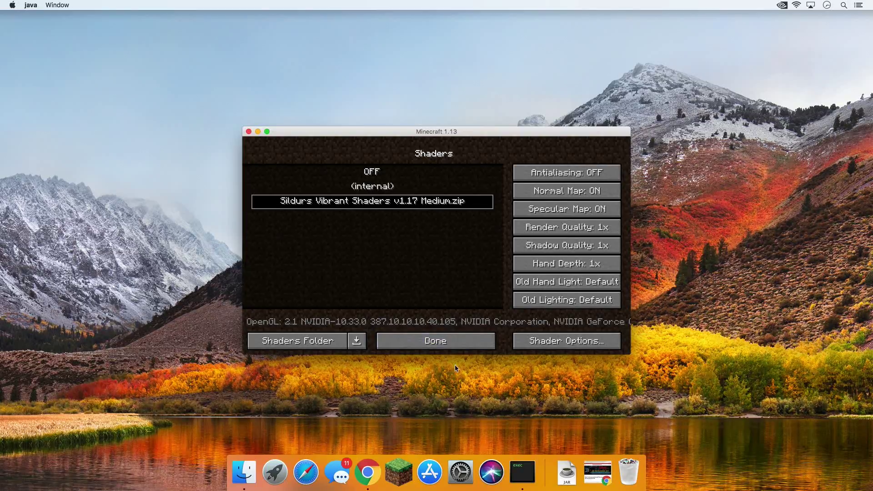
pyautogui.click(435, 342)
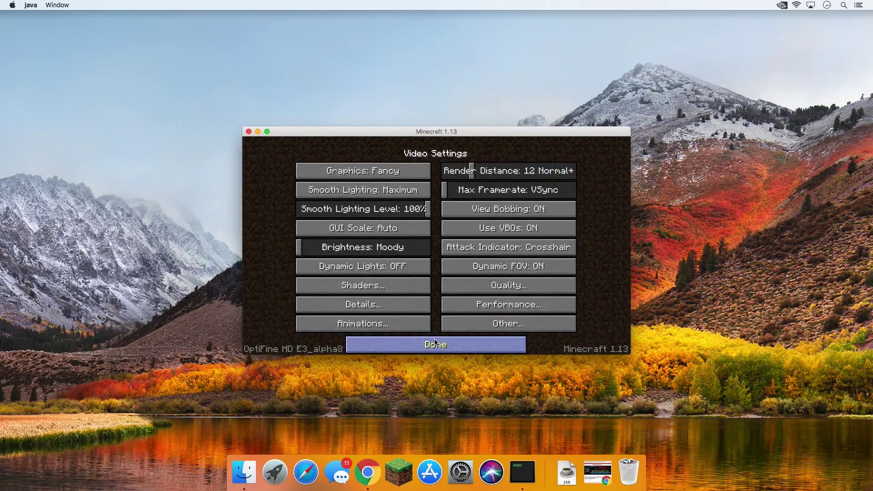
pyautogui.click(435, 342)
pyautogui.click(418, 344)
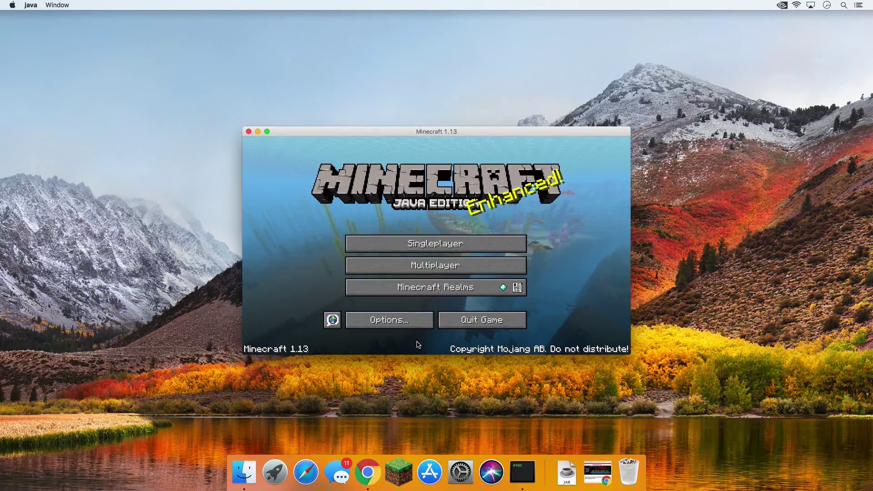
# Step: Load the singleplayer world Test World, pausing and resuming the game once inside
pyautogui.click(388, 241)
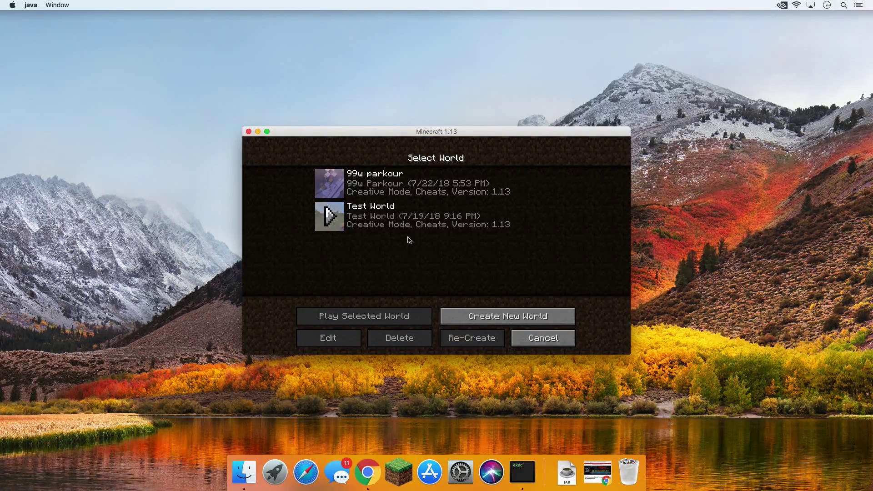
pyautogui.doubleClick(386, 225)
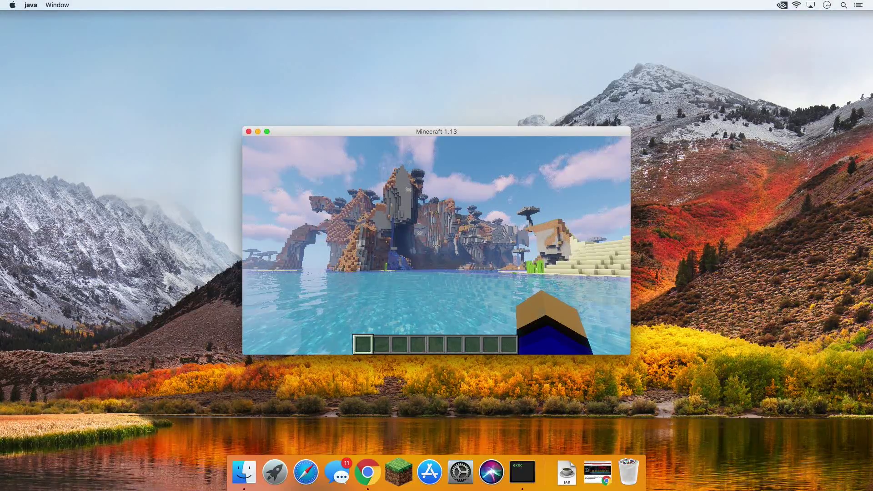
pyautogui.press('F4')
pyautogui.press('Escape')
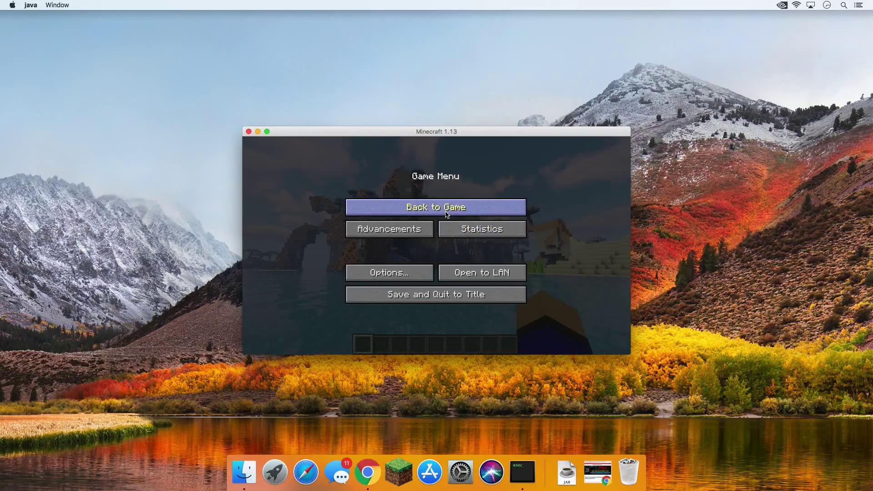
pyautogui.click(447, 214)
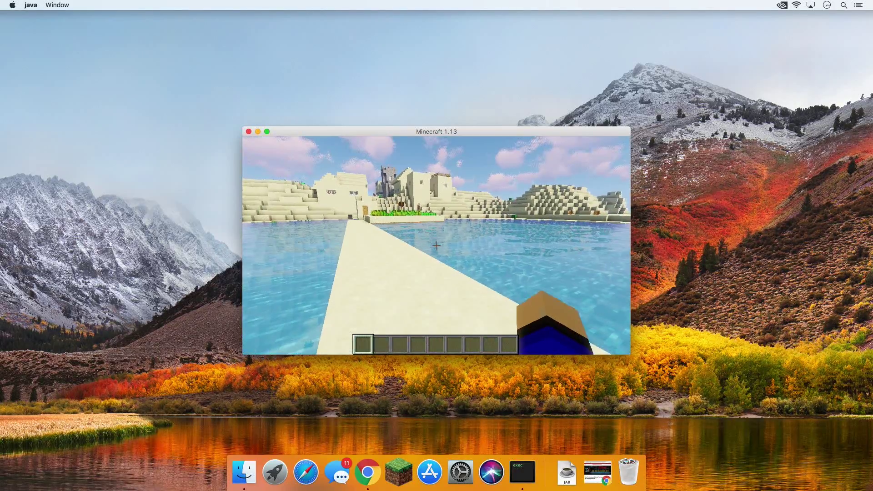
# Step: Walk along the sand path to the village crops and back towards the water to examine the shader effects
pyautogui.press('w')
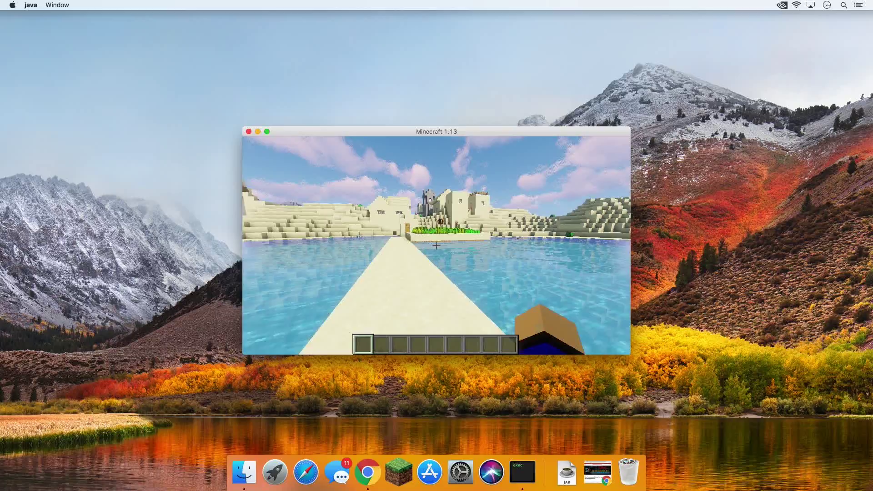
pyautogui.press('w')
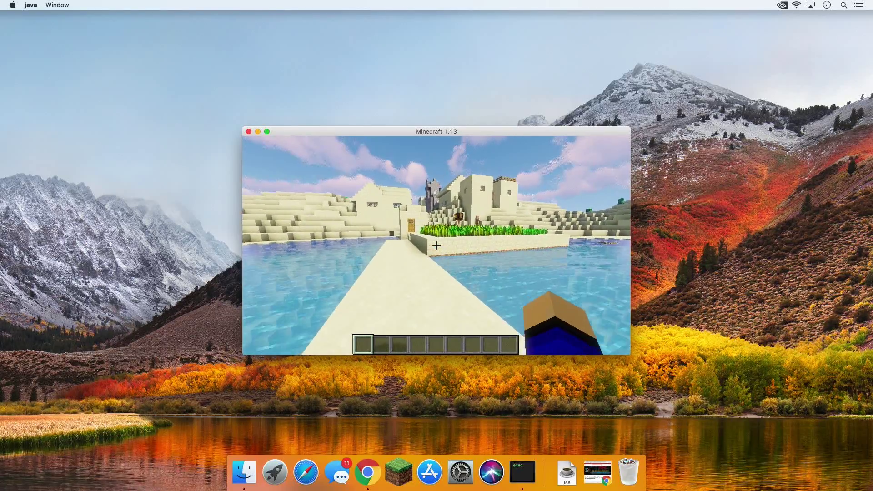
pyautogui.press('w')
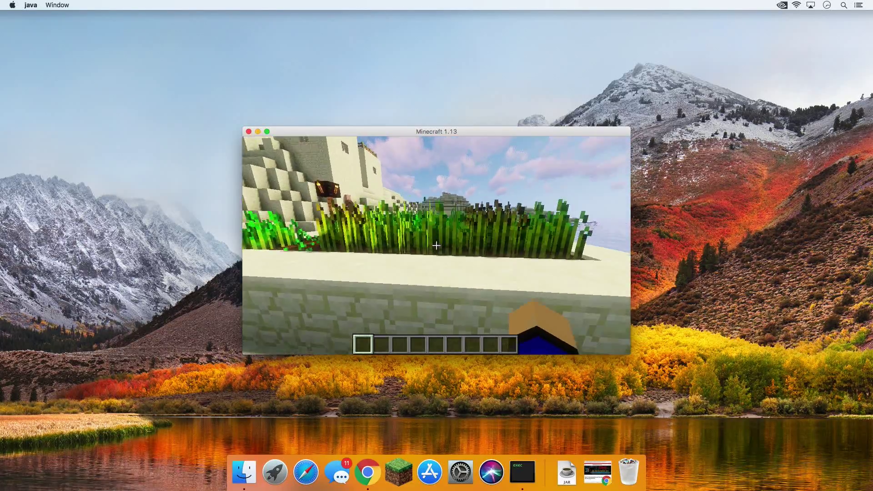
pyautogui.press('w')
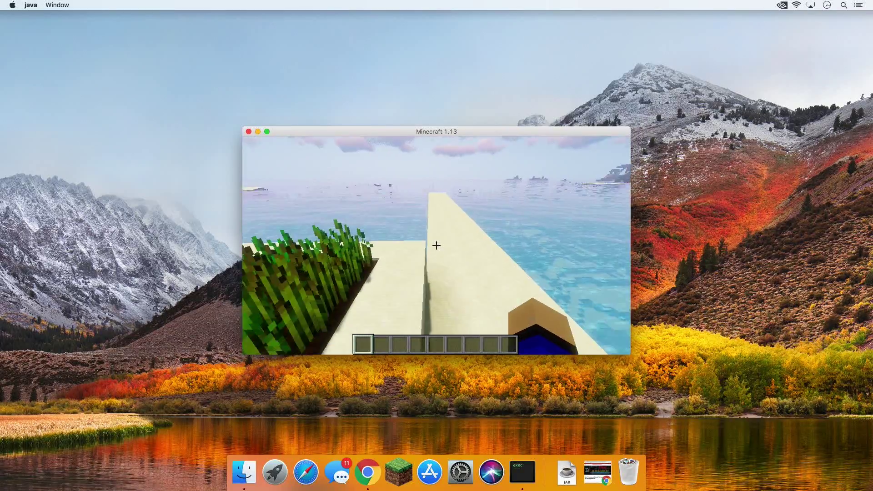
pyautogui.press('w')
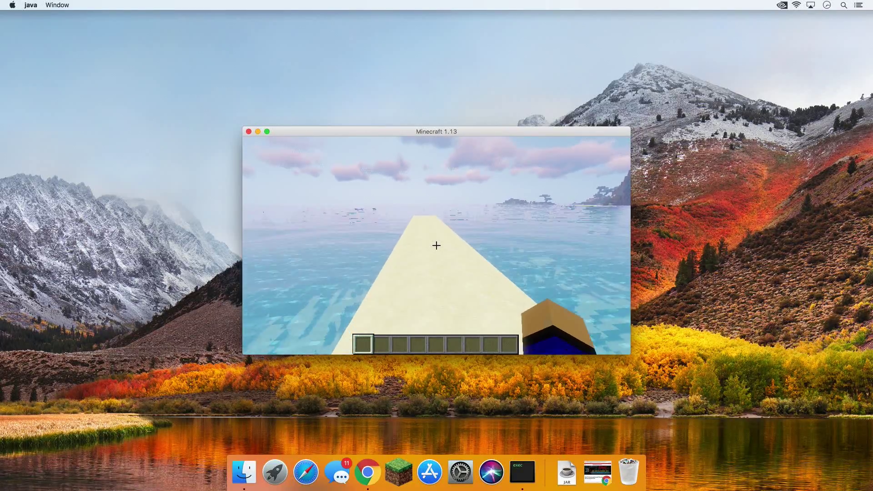
# Step: Run the /seed command in the game chat to display the world's seed
pyautogui.press('/')
pyautogui.write('see')
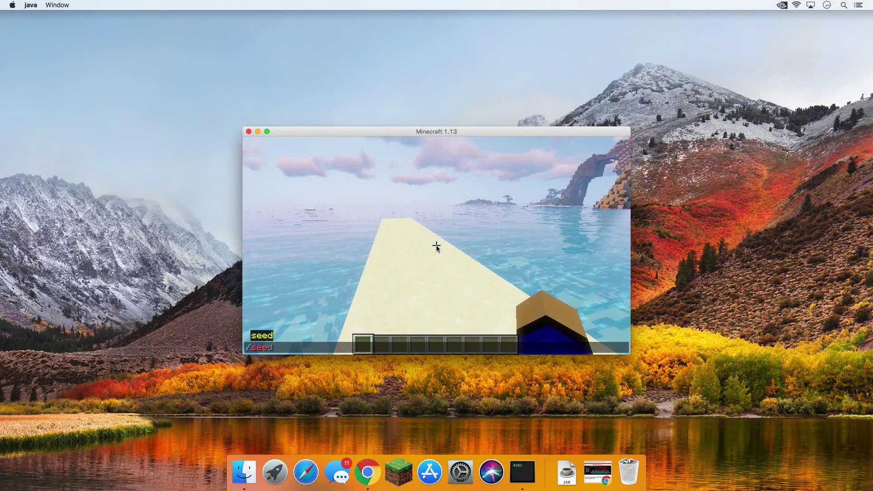
pyautogui.write('d')
pyautogui.press('Return')
pyautogui.moveTo(437, 245)
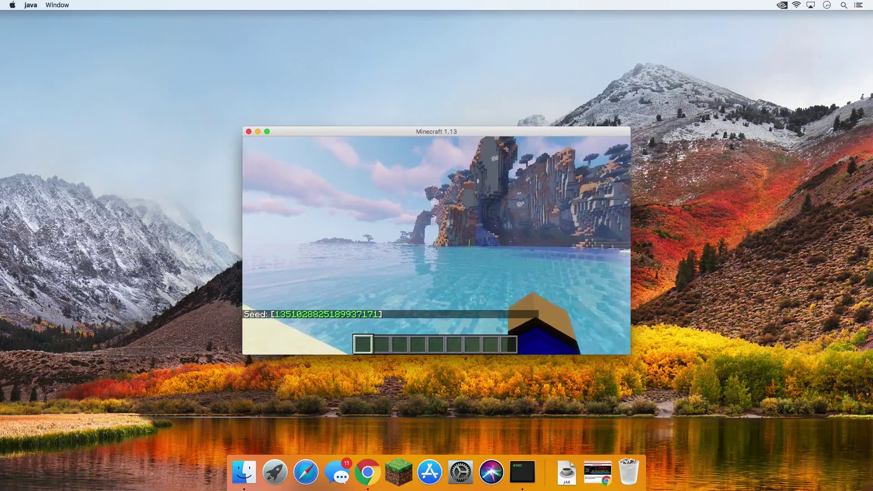